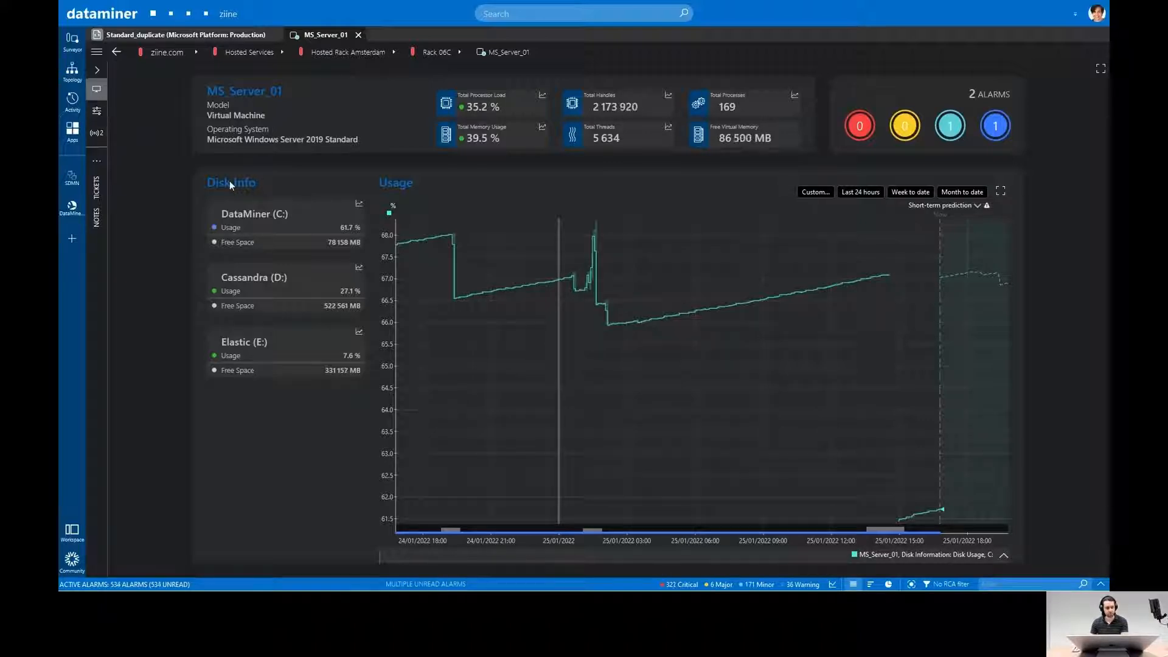
Show the Total Processor Load trend of MS_Server_01
{"action": "left_click", "coordinate": [97, 111]}
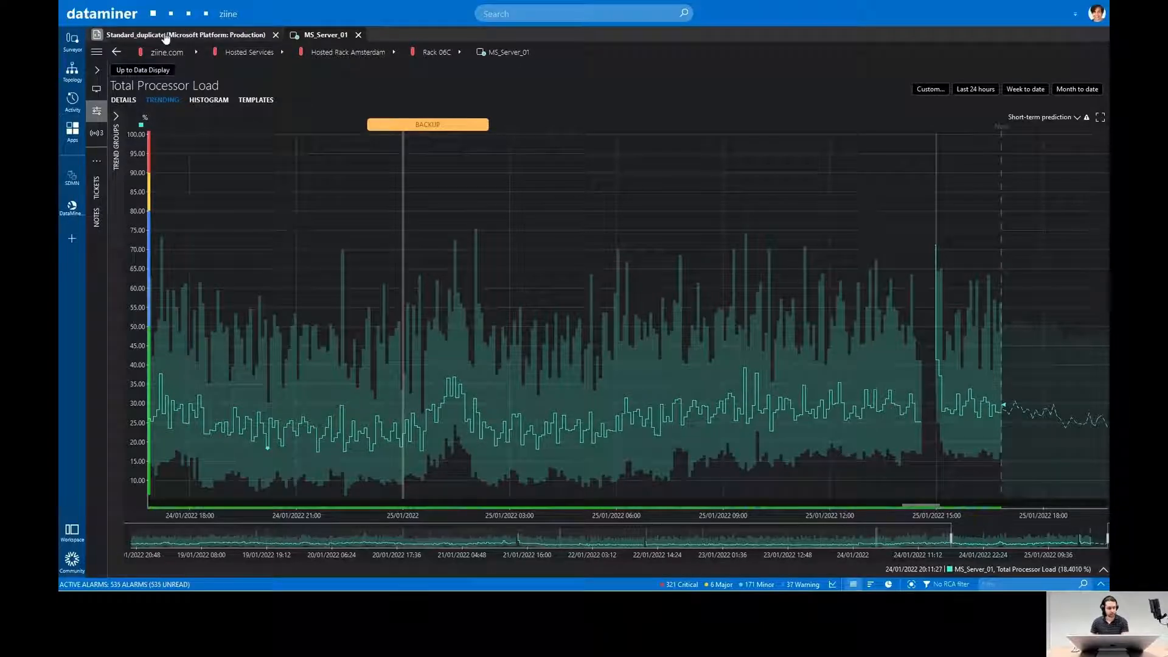
View all protocol and general parameters in the Standard_duplicate alarm template, and return the list to only monitored parameters
{"action": "left_click", "coordinate": [193, 35]}
{"action": "left_click", "coordinate": [916, 104]}
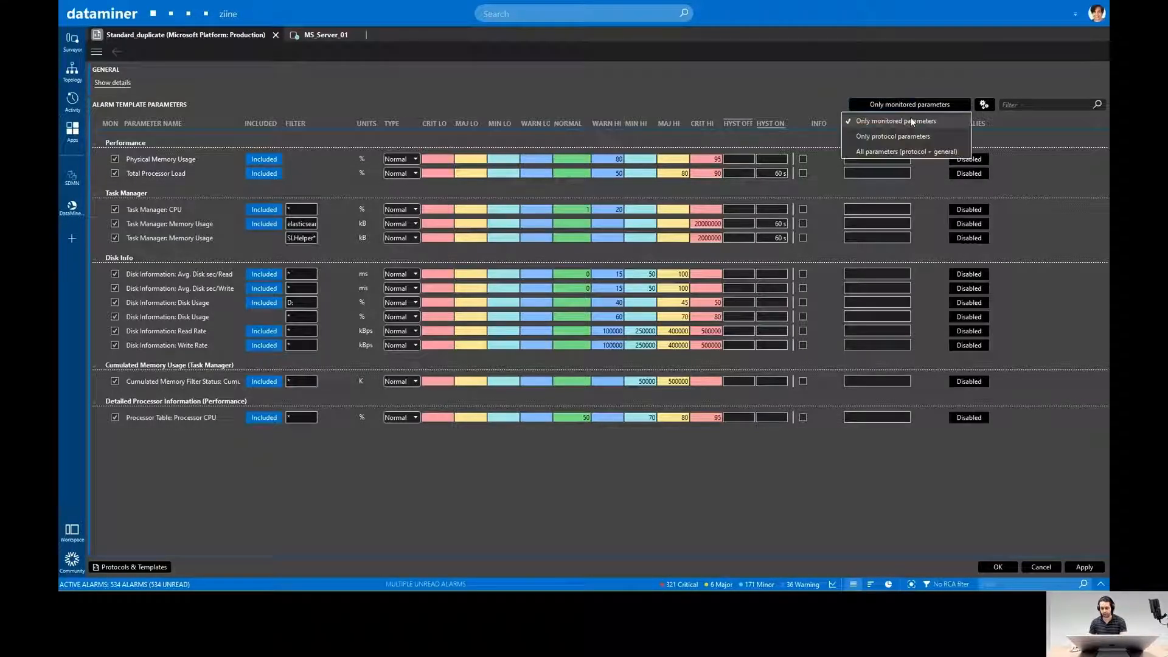
{"action": "left_click", "coordinate": [906, 151]}
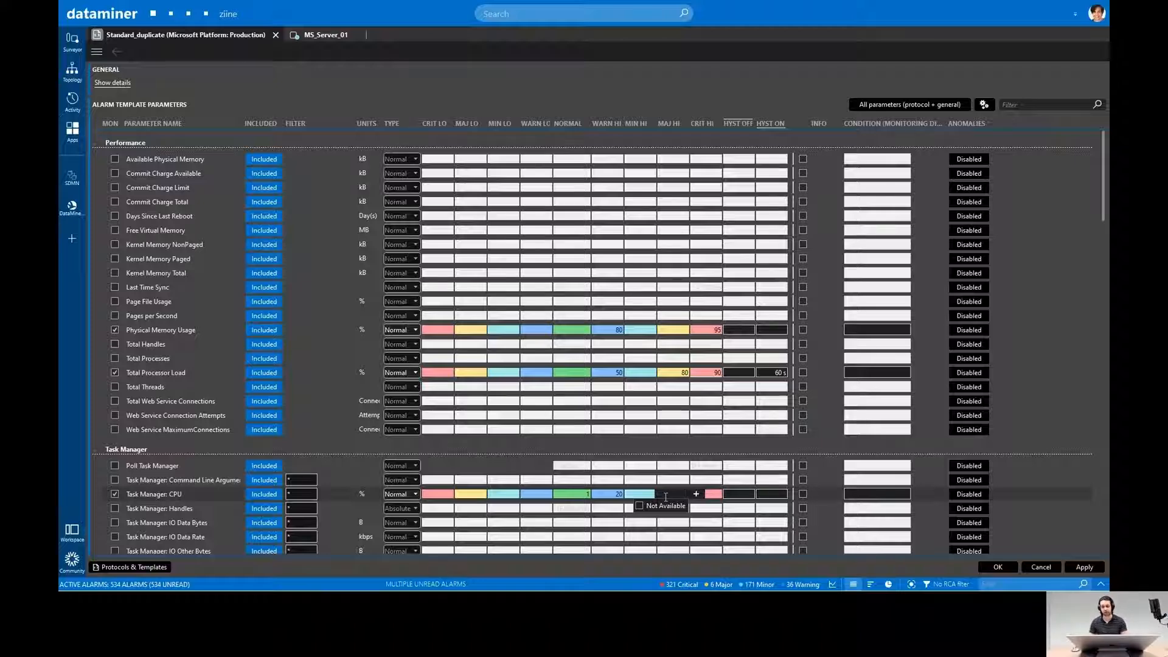
{"action": "left_click", "coordinate": [882, 106]}
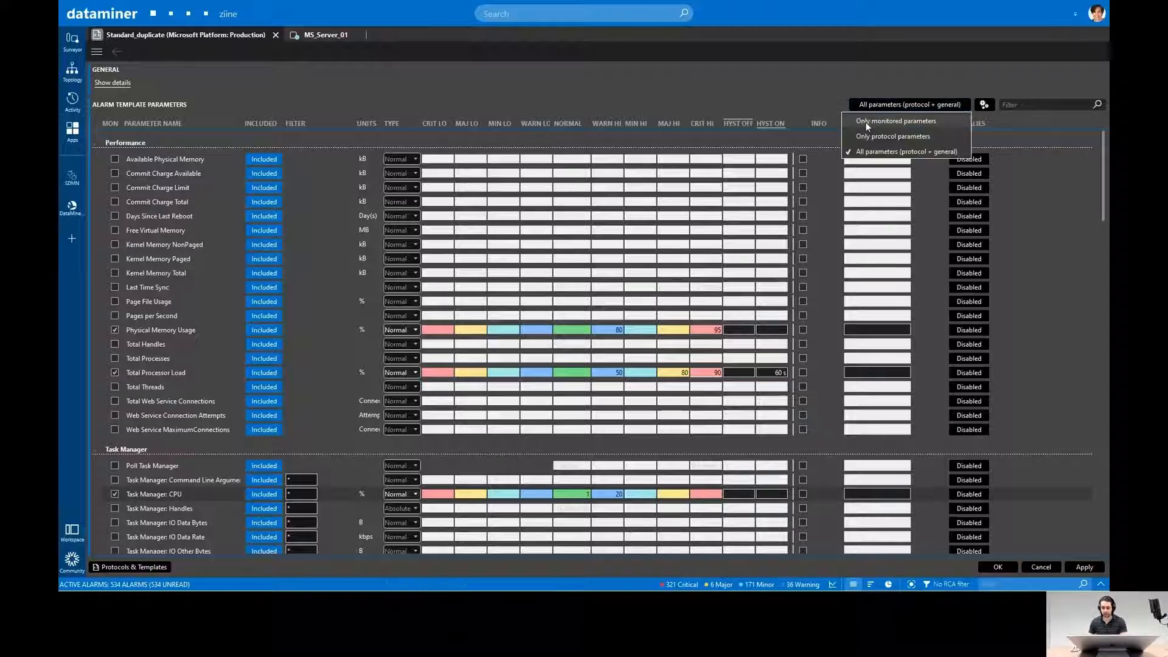
{"action": "left_click", "coordinate": [866, 122]}
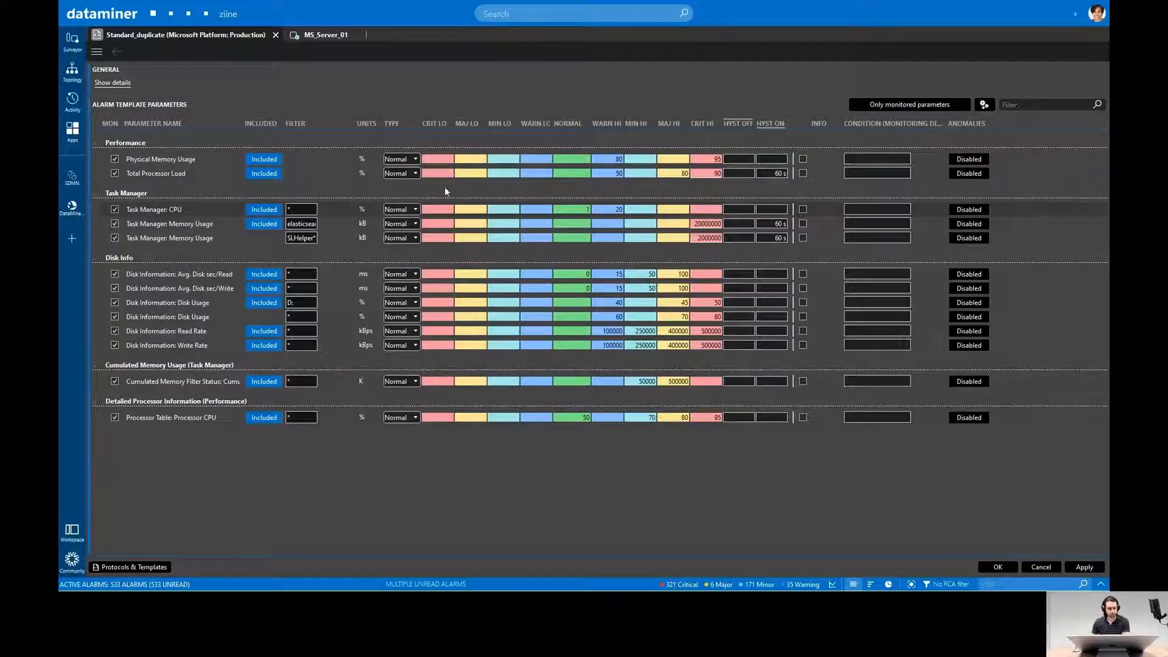
Set the Total Processor Load alarm type to Relative with a high warning threshold of 50 %
{"action": "left_click", "coordinate": [411, 174]}
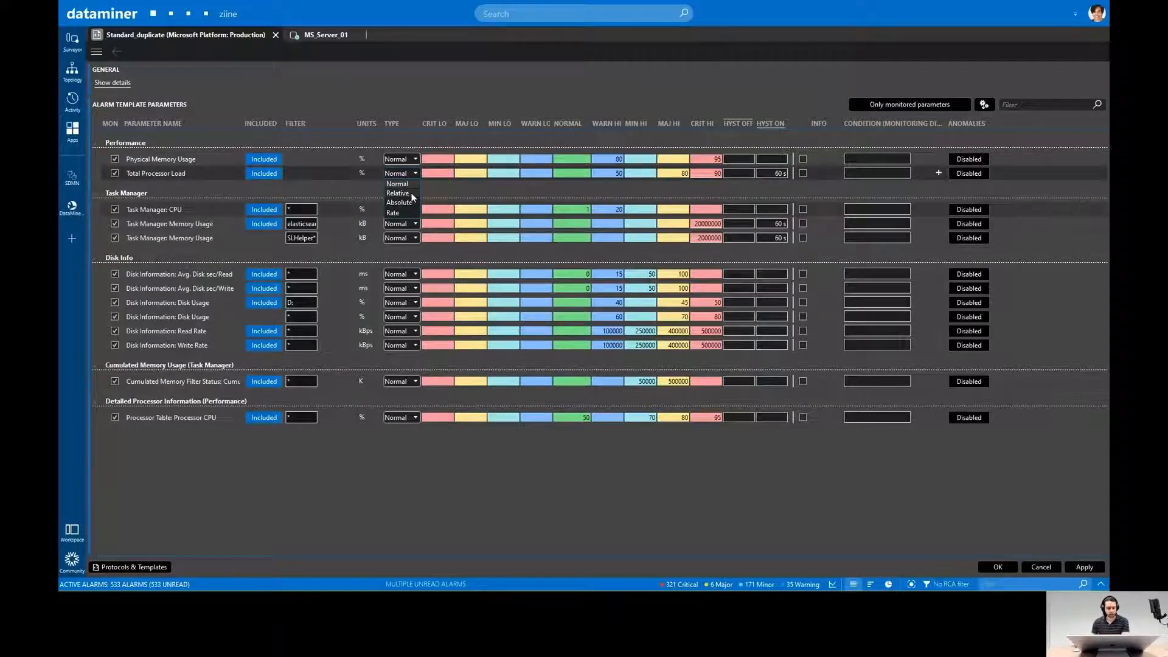
{"action": "left_click", "coordinate": [411, 193]}
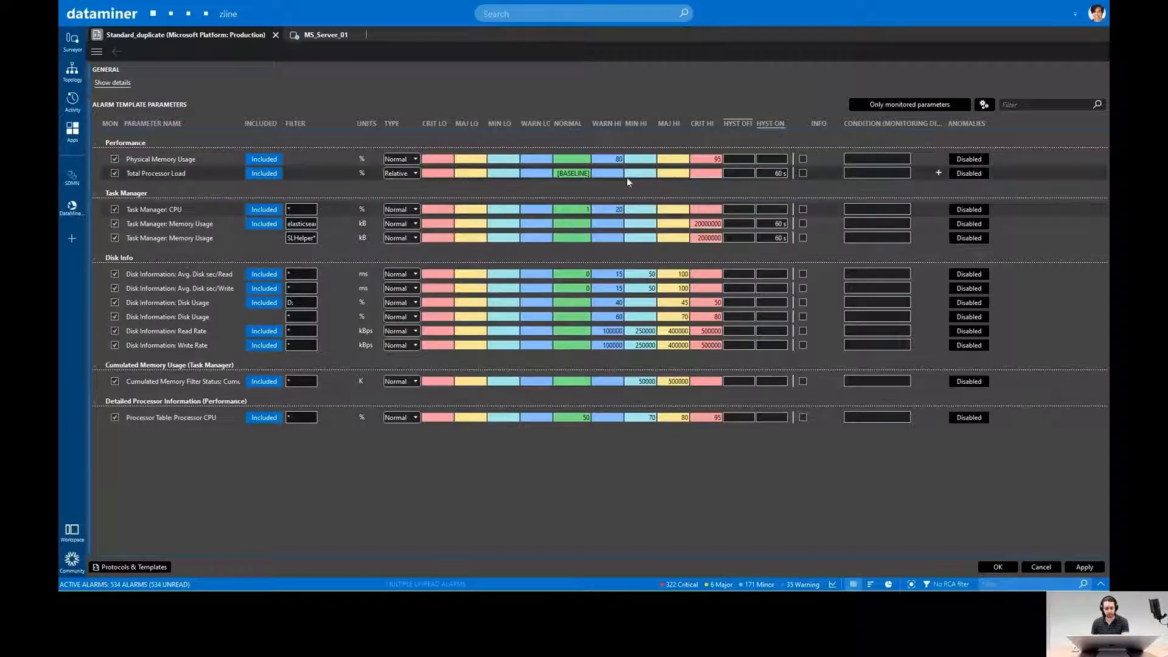
{"action": "left_click", "coordinate": [611, 176]}
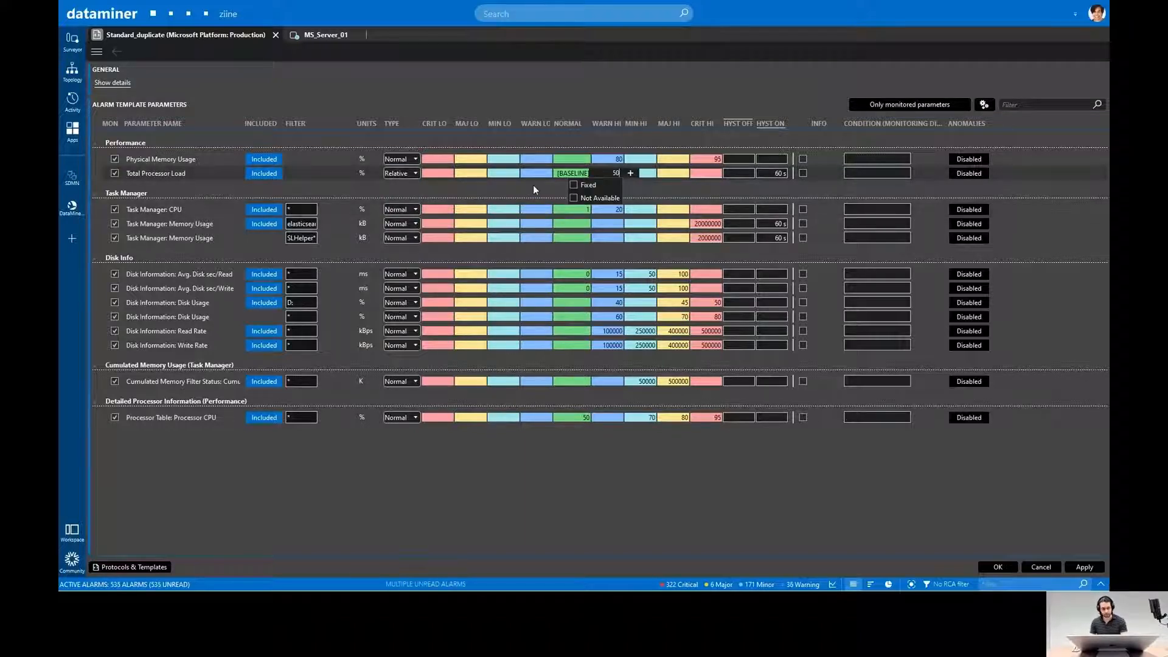
{"action": "key", "text": "Return"}
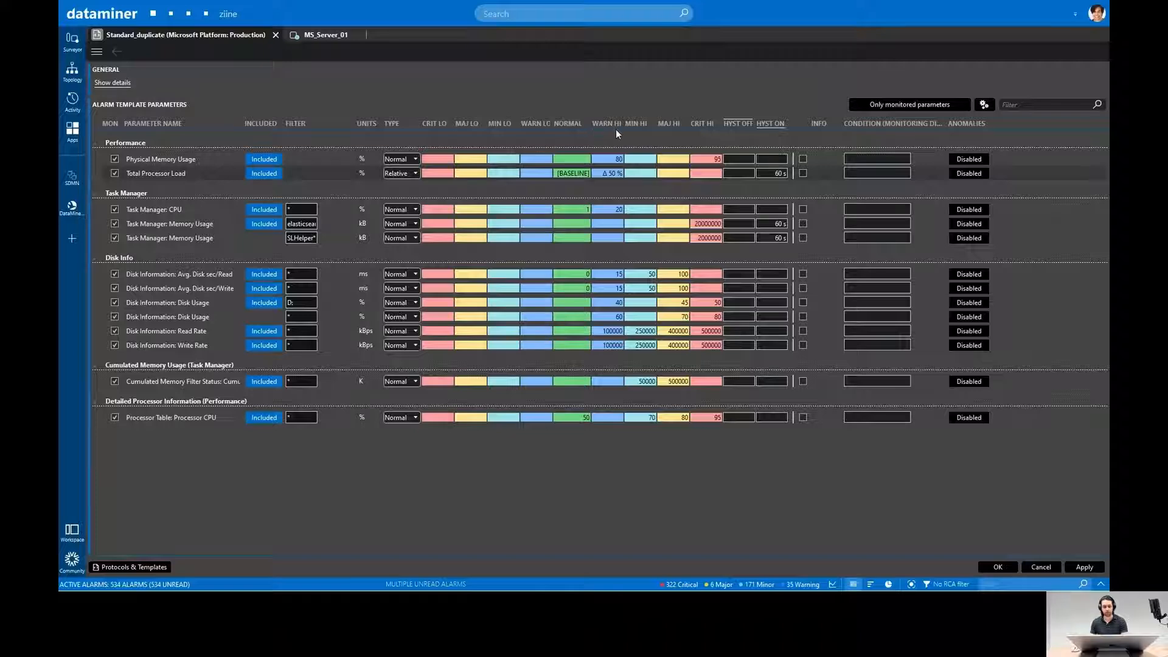
Set Total Processor Load's high major threshold to 100 % and its high critical threshold to 200 %
{"action": "left_click", "coordinate": [664, 174]}
{"action": "type", "text": "100"}
{"action": "key", "text": "Return"}
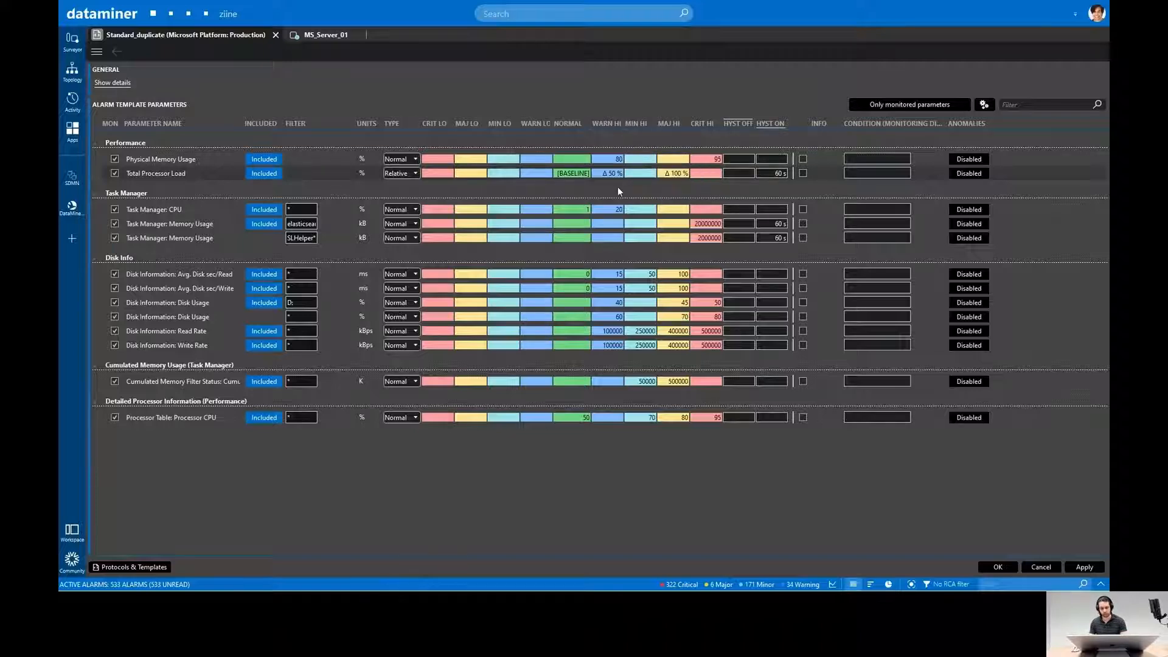
{"action": "left_click", "coordinate": [706, 176]}
{"action": "type", "text": "2"}
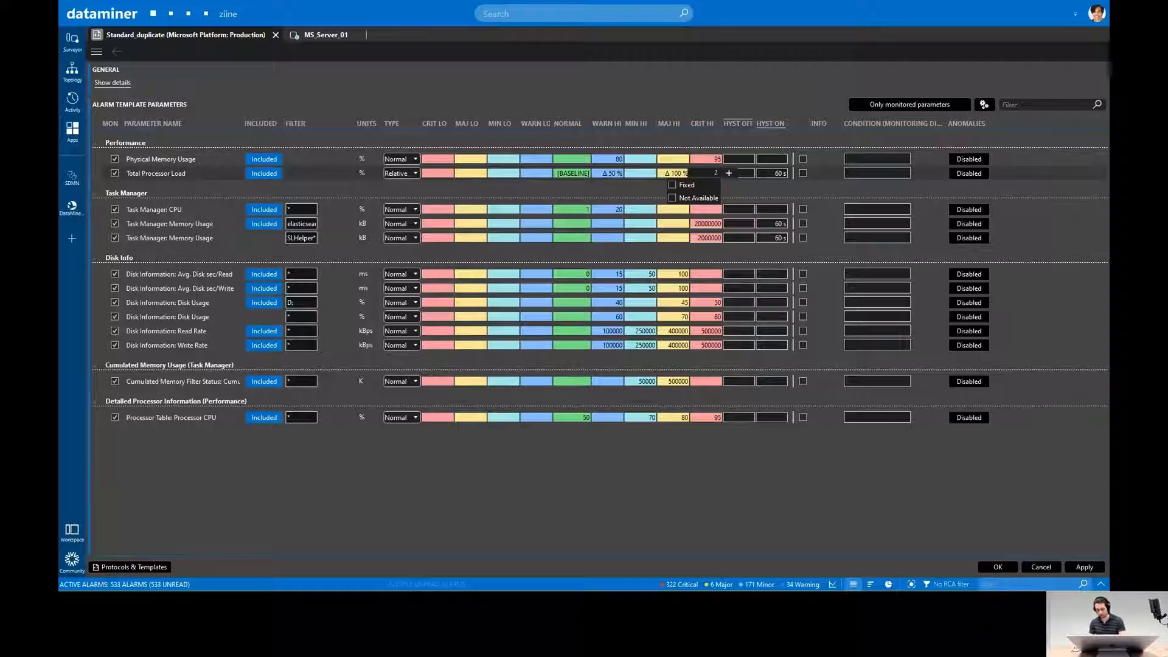
{"action": "type", "text": "00"}
{"action": "key", "text": "Return"}
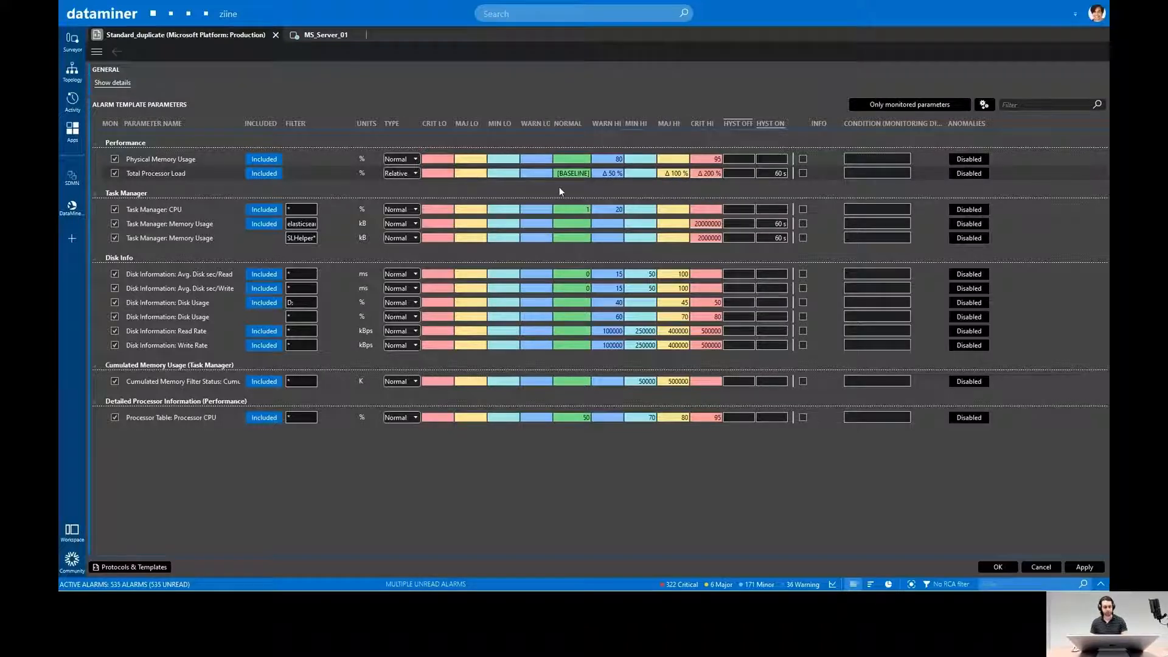
Try the Absolute alarm type on Total Processor Load, and set it back to Relative
{"action": "left_click", "coordinate": [414, 175]}
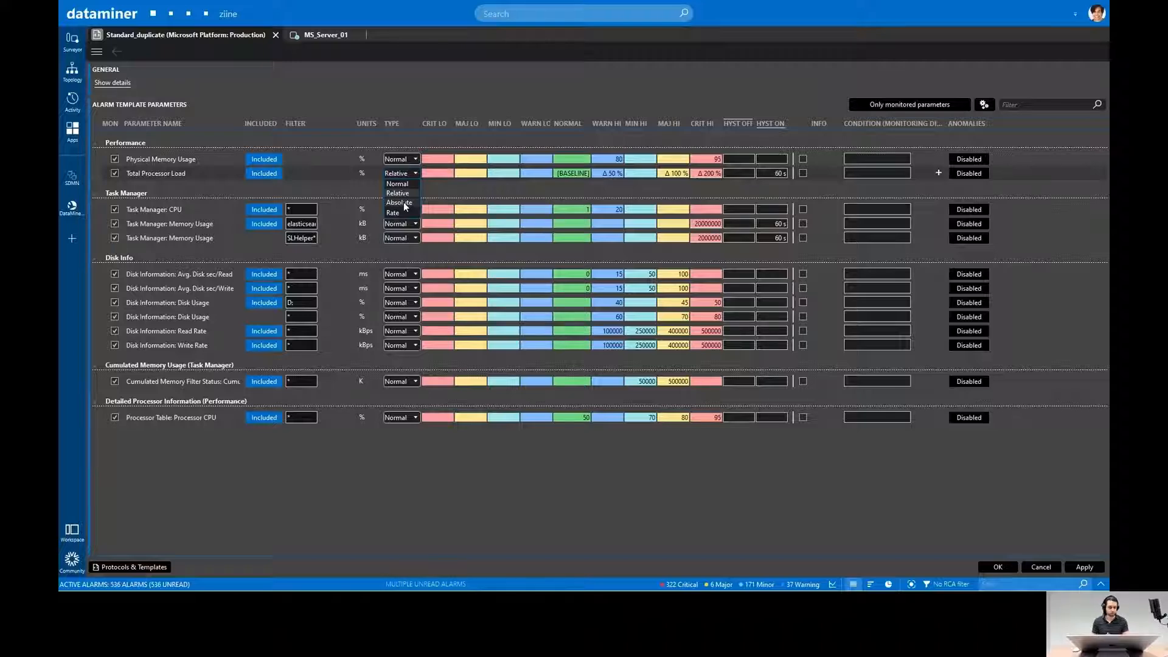
{"action": "left_click", "coordinate": [403, 202]}
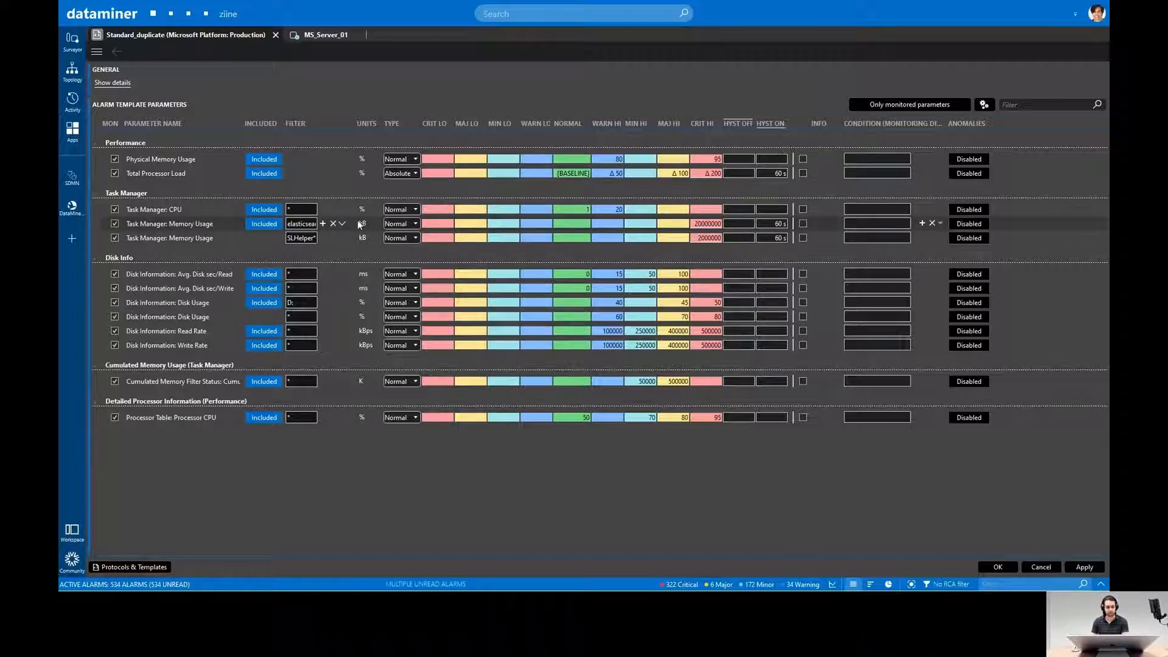
{"action": "left_click", "coordinate": [401, 224]}
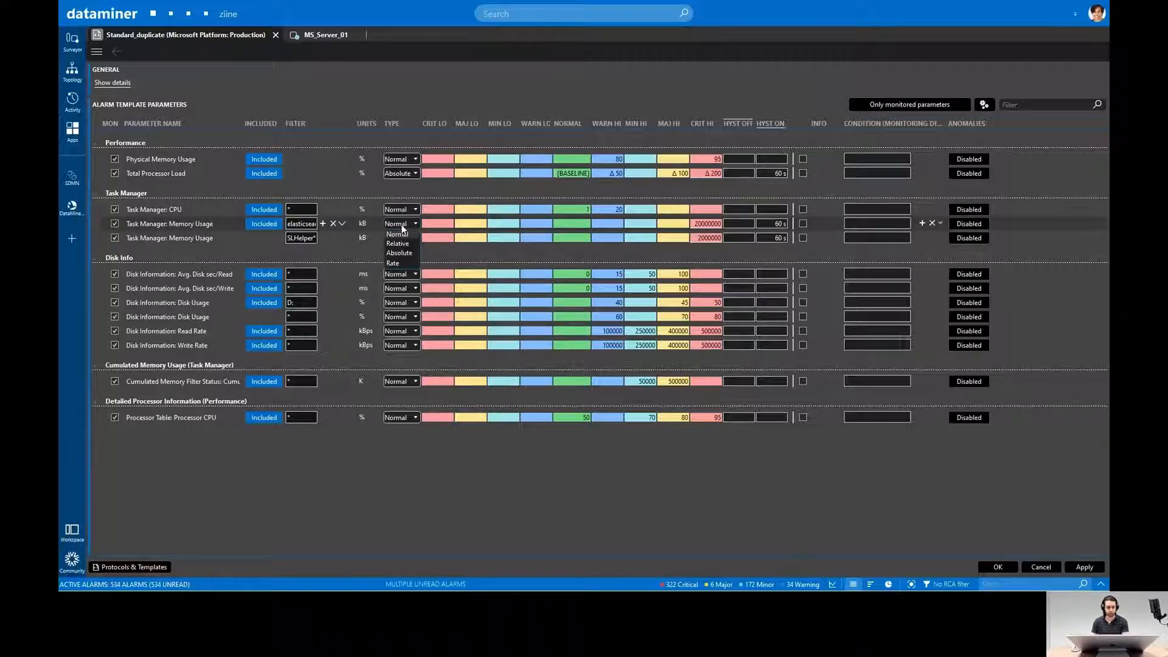
{"action": "left_click", "coordinate": [324, 188]}
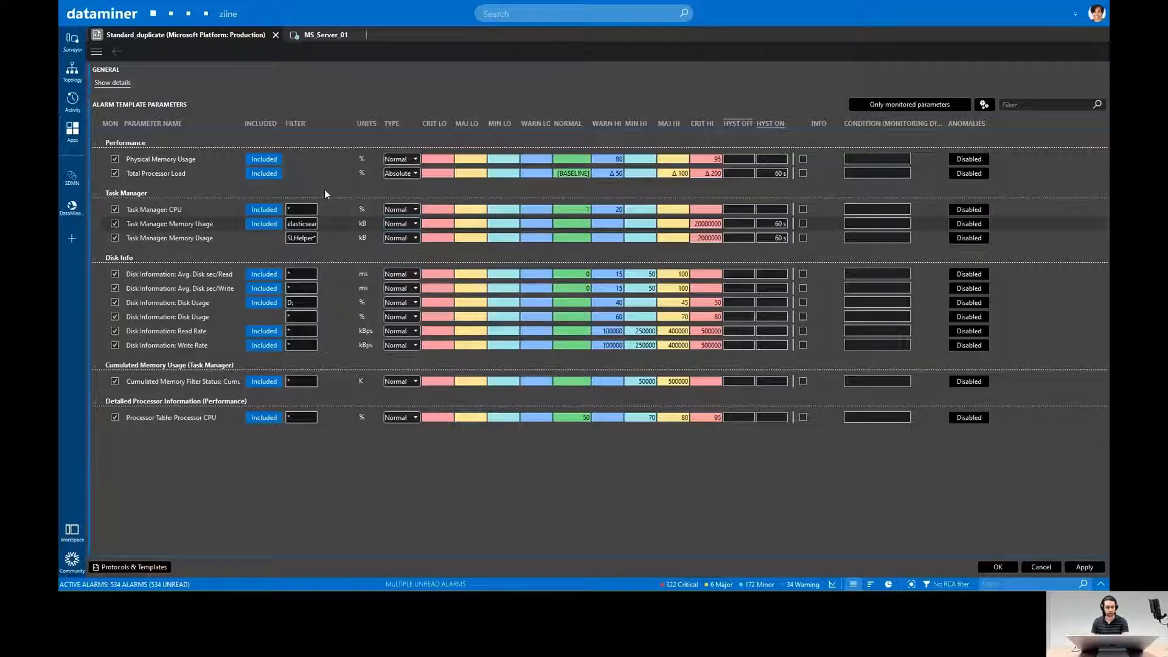
{"action": "left_click", "coordinate": [402, 174]}
{"action": "left_click", "coordinate": [395, 193]}
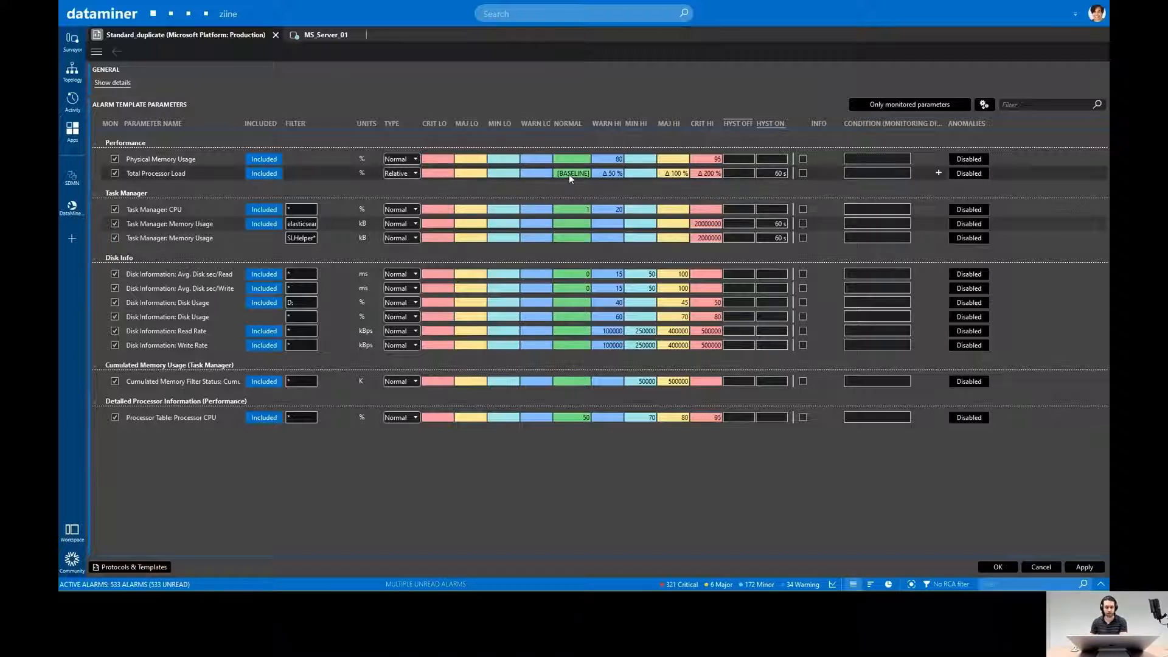
Set the Total Processor Load baseline value of MS_Server_01 to 25
{"action": "left_click", "coordinate": [572, 173]}
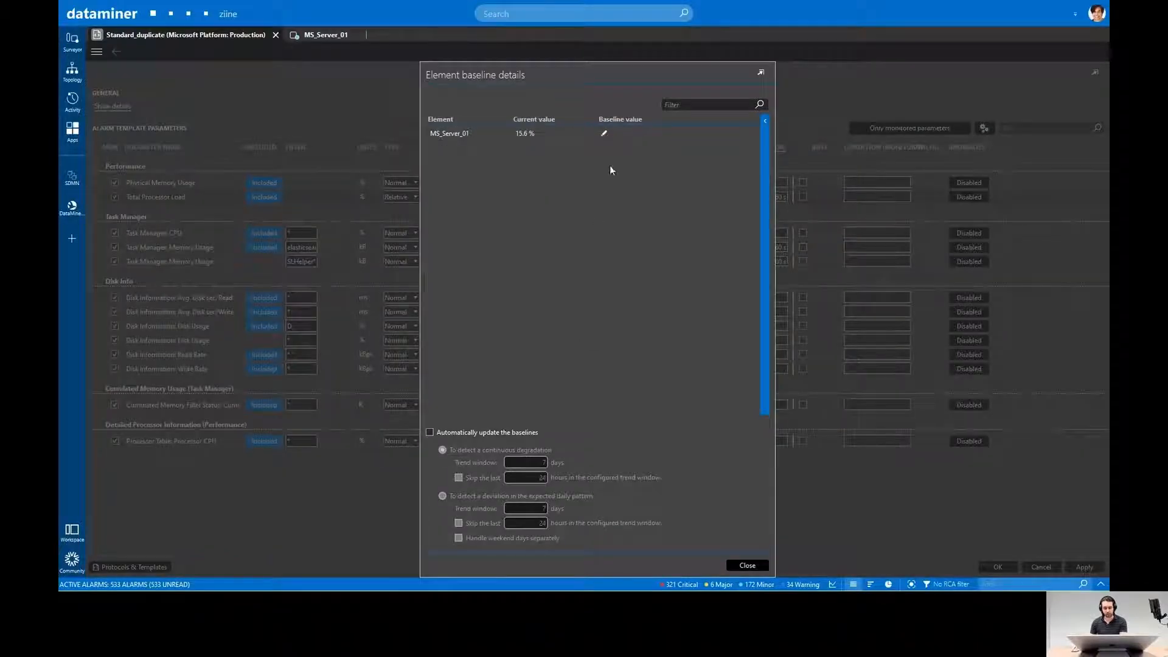
{"action": "left_click", "coordinate": [604, 133]}
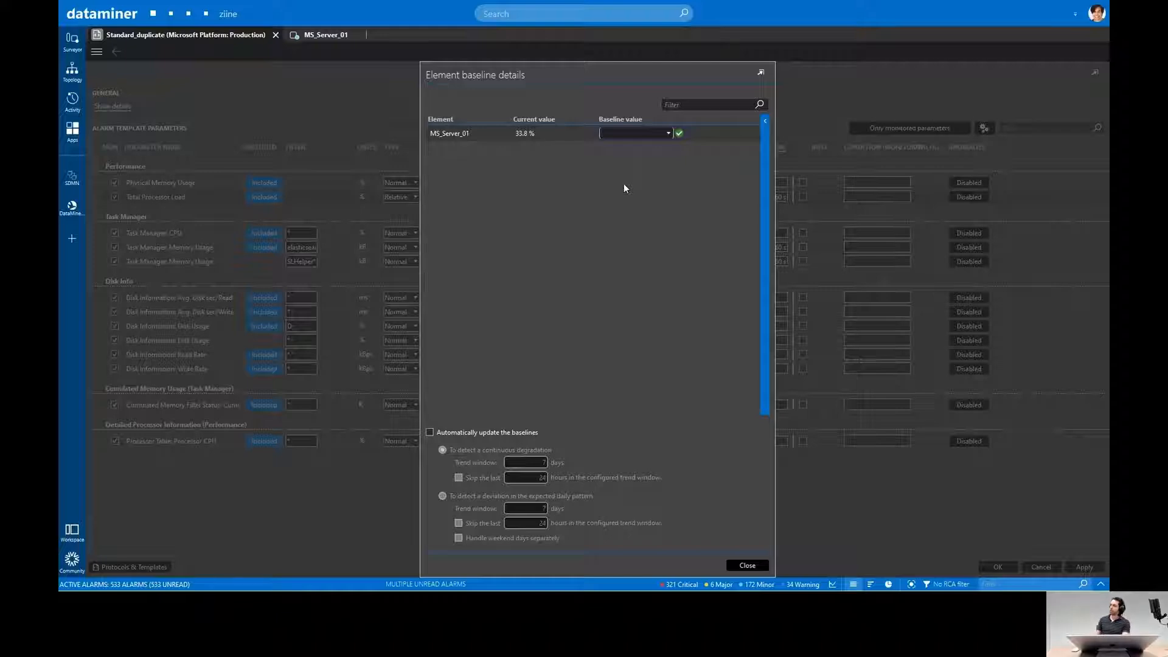
{"action": "type", "text": "25"}
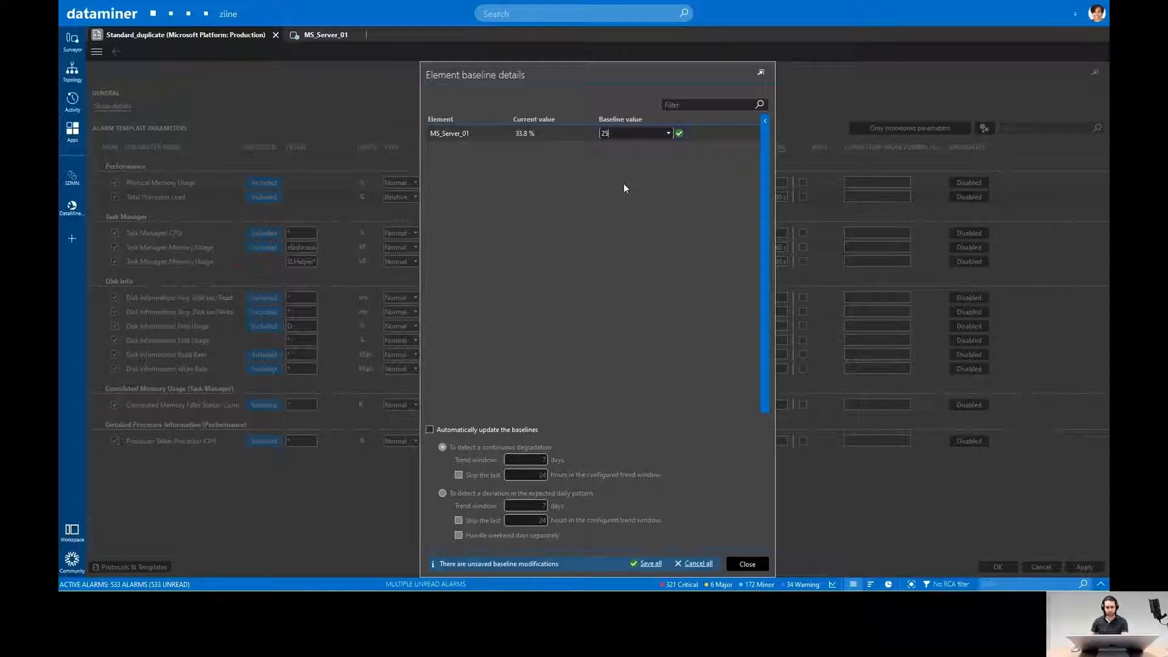
{"action": "left_click", "coordinate": [678, 133]}
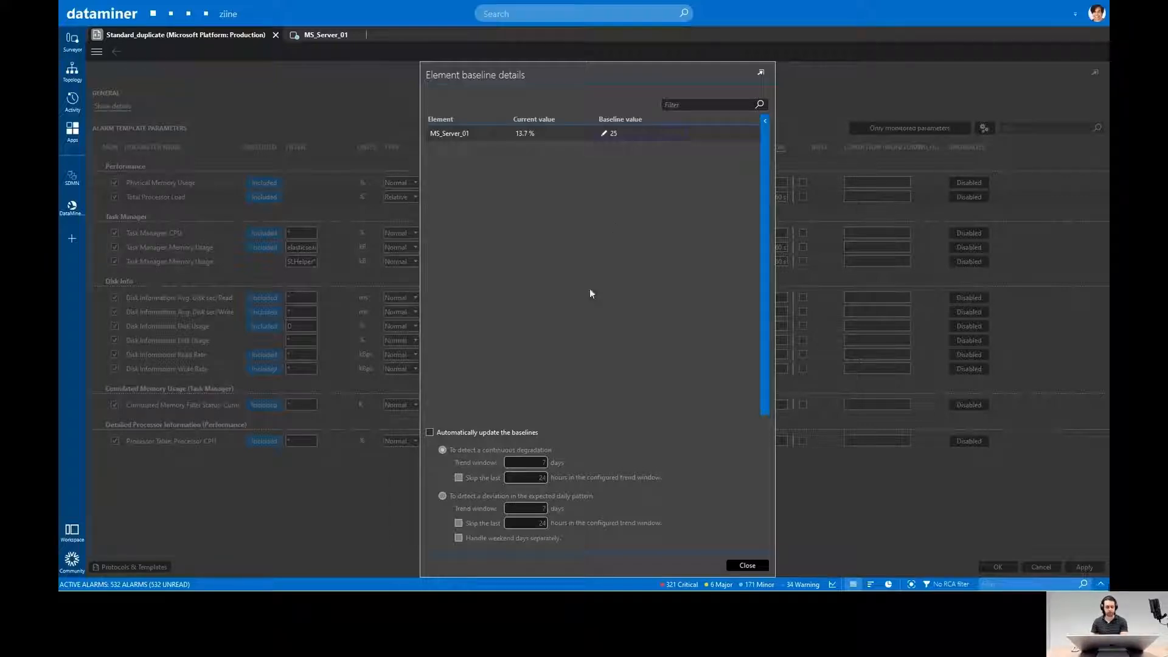
Turn on automatic baseline updates with continuous degradation detection, and apply the alarm template changes
{"action": "left_click", "coordinate": [430, 433]}
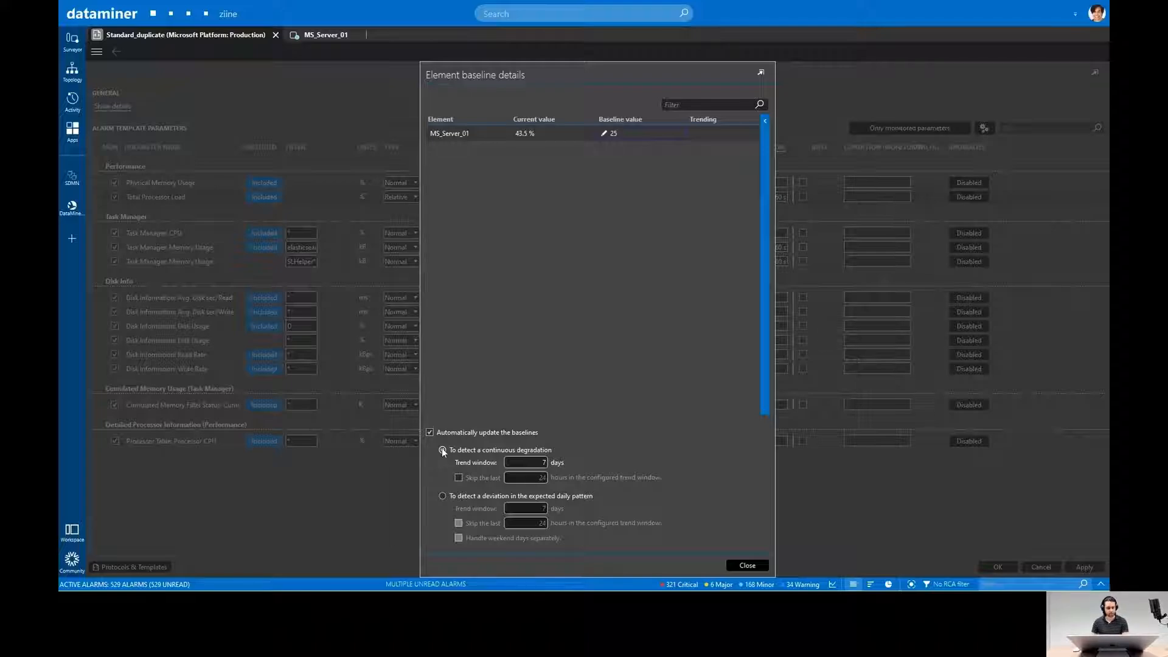
{"action": "left_click", "coordinate": [747, 565]}
{"action": "left_click", "coordinate": [1084, 567]}
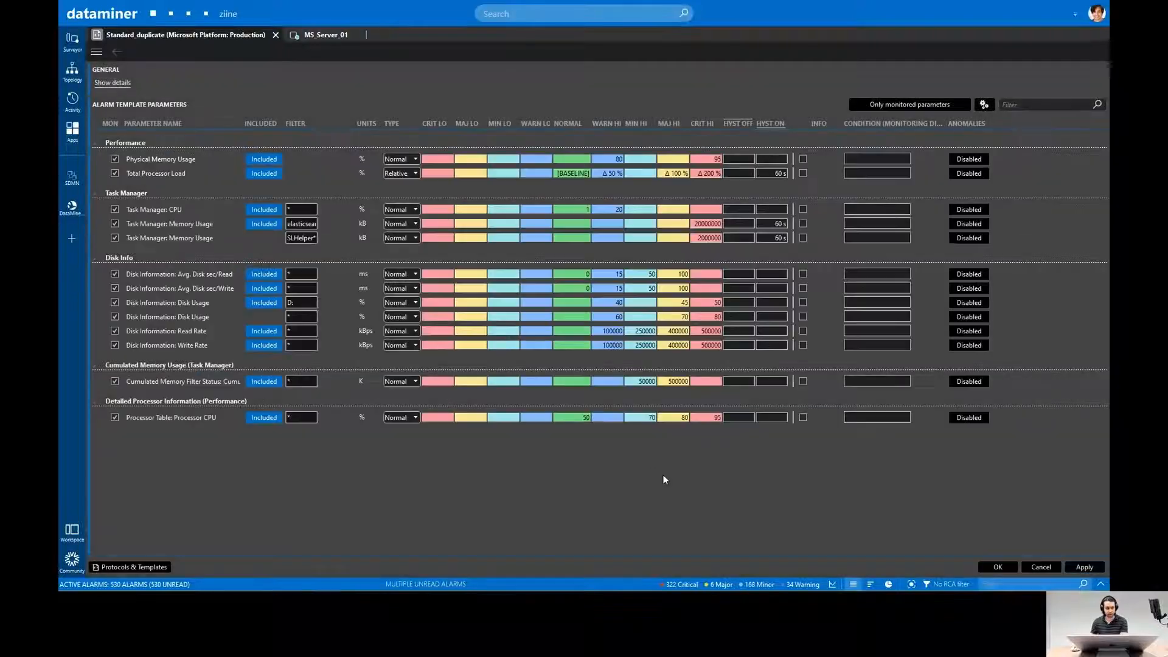
Examine the Total Processor Load thresholds on MS_Server_01's Performance page and open the parameter's trend
{"action": "left_click", "coordinate": [322, 37]}
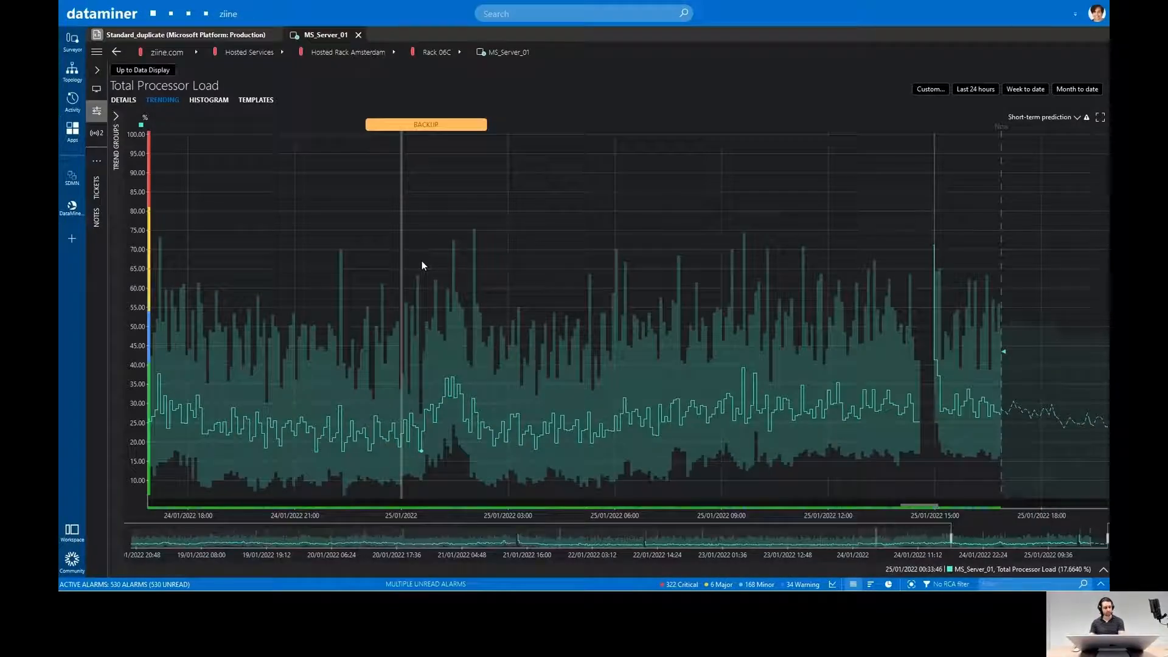
{"action": "left_click", "coordinate": [133, 70]}
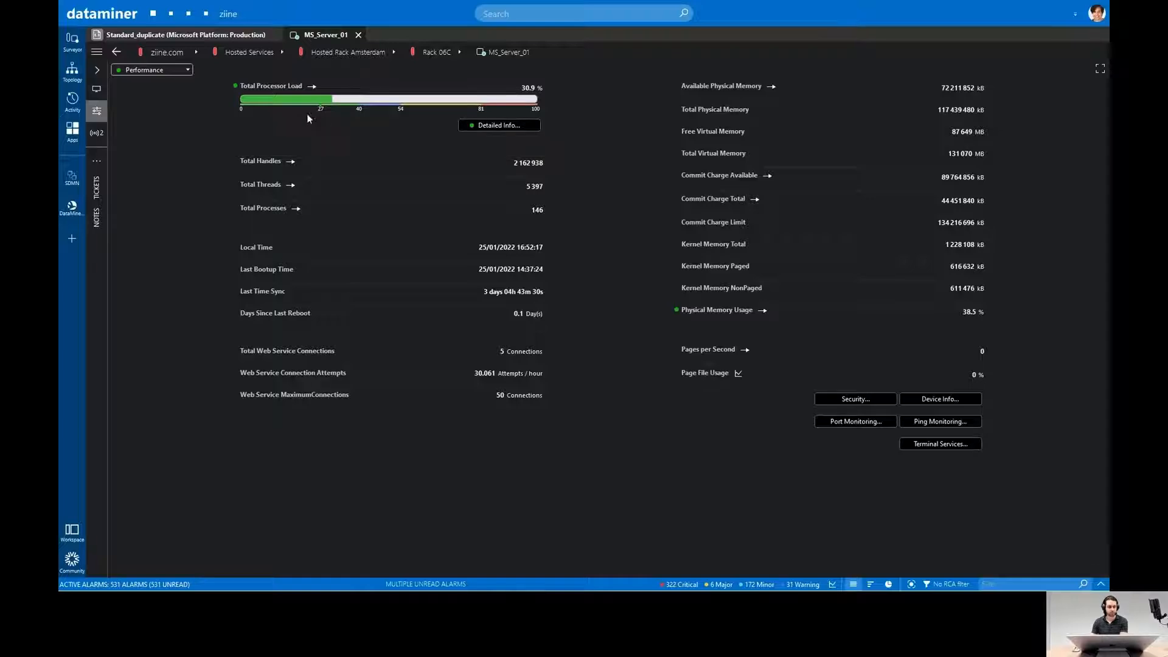
{"action": "mouse_move", "coordinate": [320, 112]}
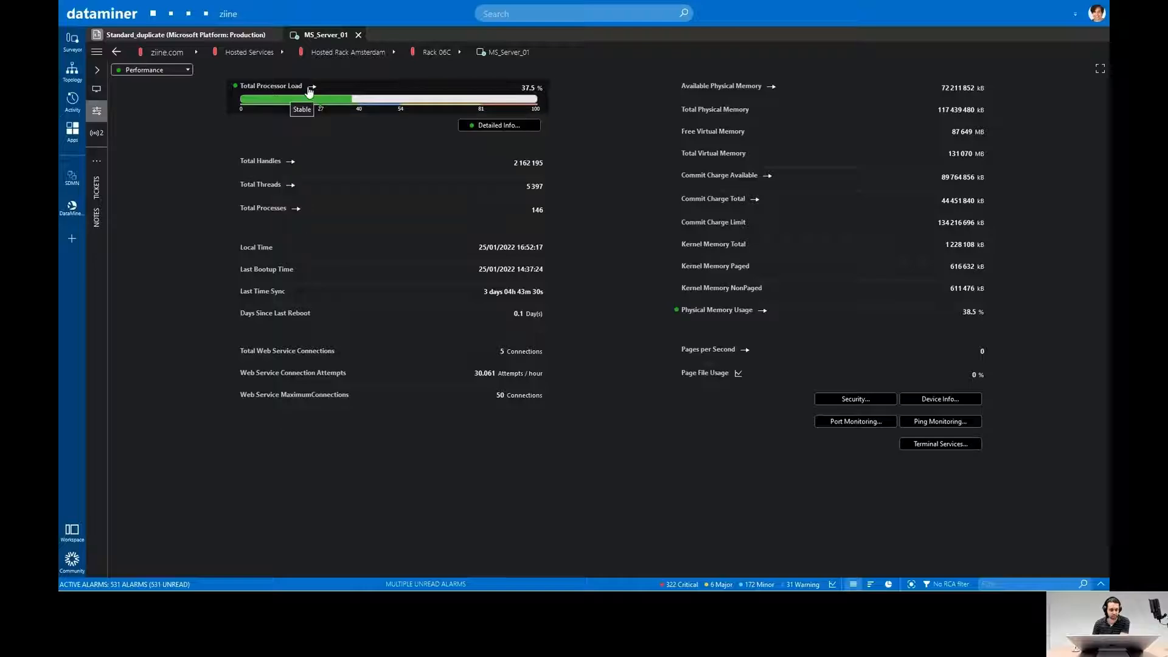
{"action": "left_click", "coordinate": [311, 87]}
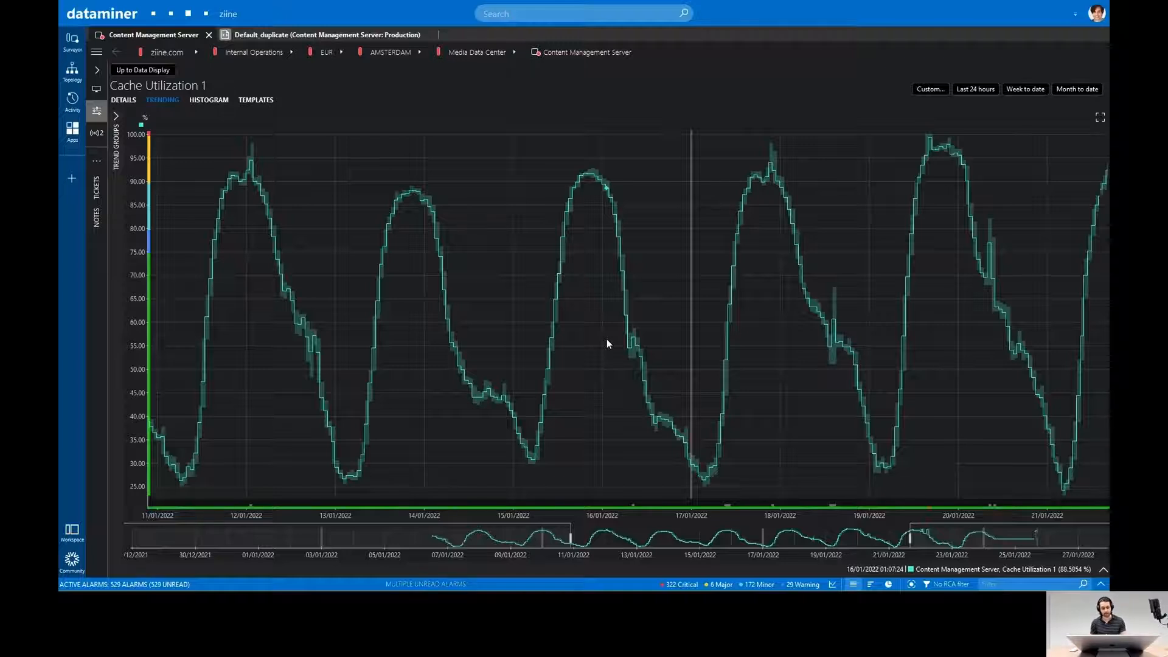
Review the daily-pattern trend window and skipped hours in the baseline details of the Default_duplicate template
{"action": "left_click", "coordinate": [314, 35]}
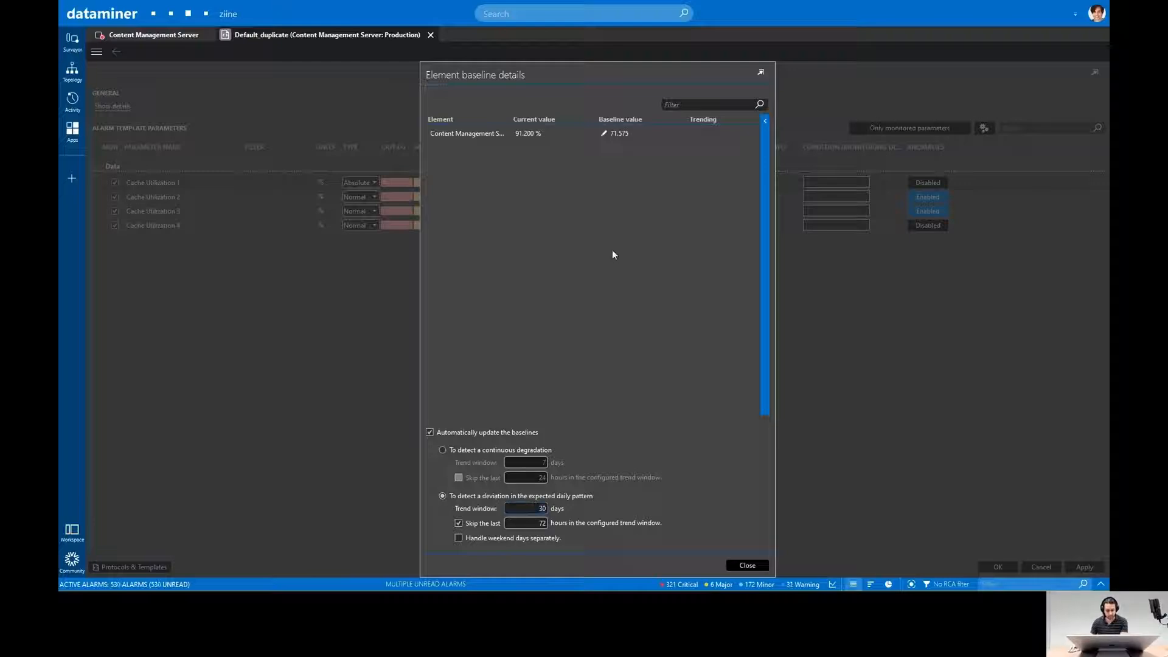
{"action": "double_click", "coordinate": [540, 508]}
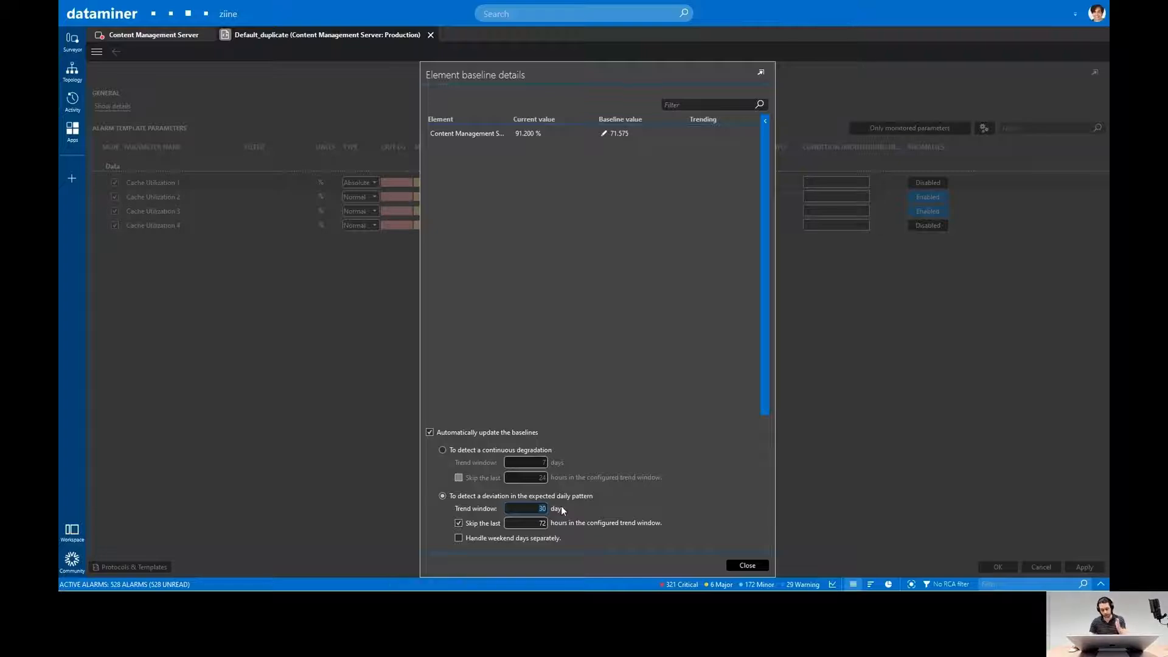
{"action": "left_click", "coordinate": [522, 521]}
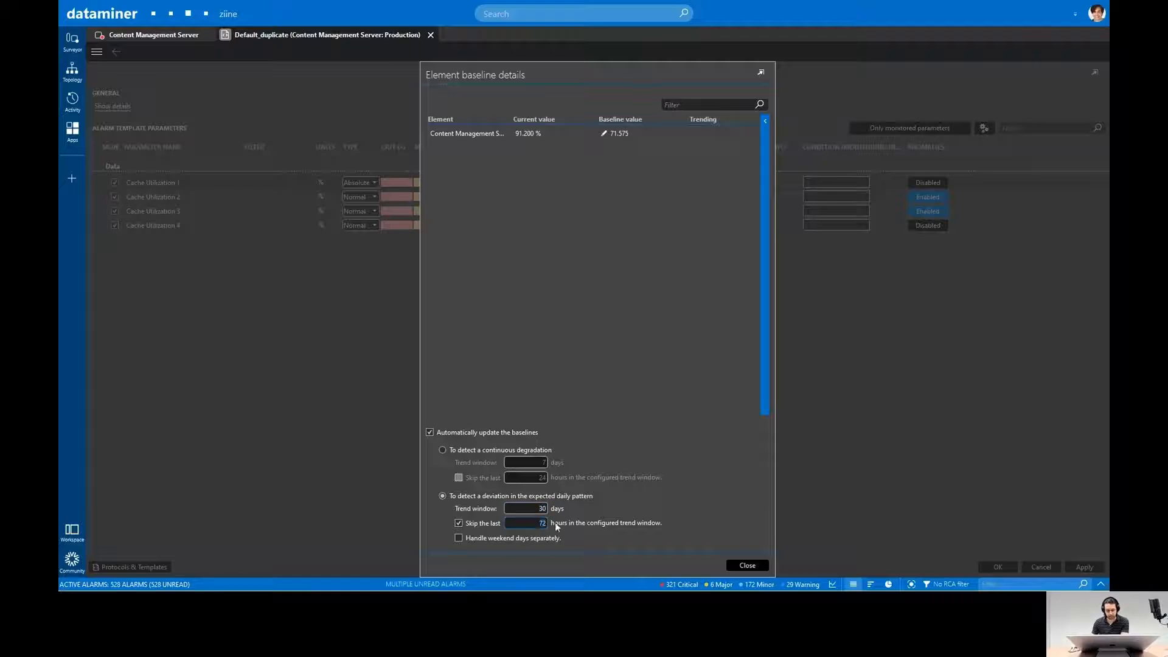
Examine the daily pattern in the Content Management Server's Cache Utilization 1 trend across January 2022
{"action": "left_click", "coordinate": [158, 34]}
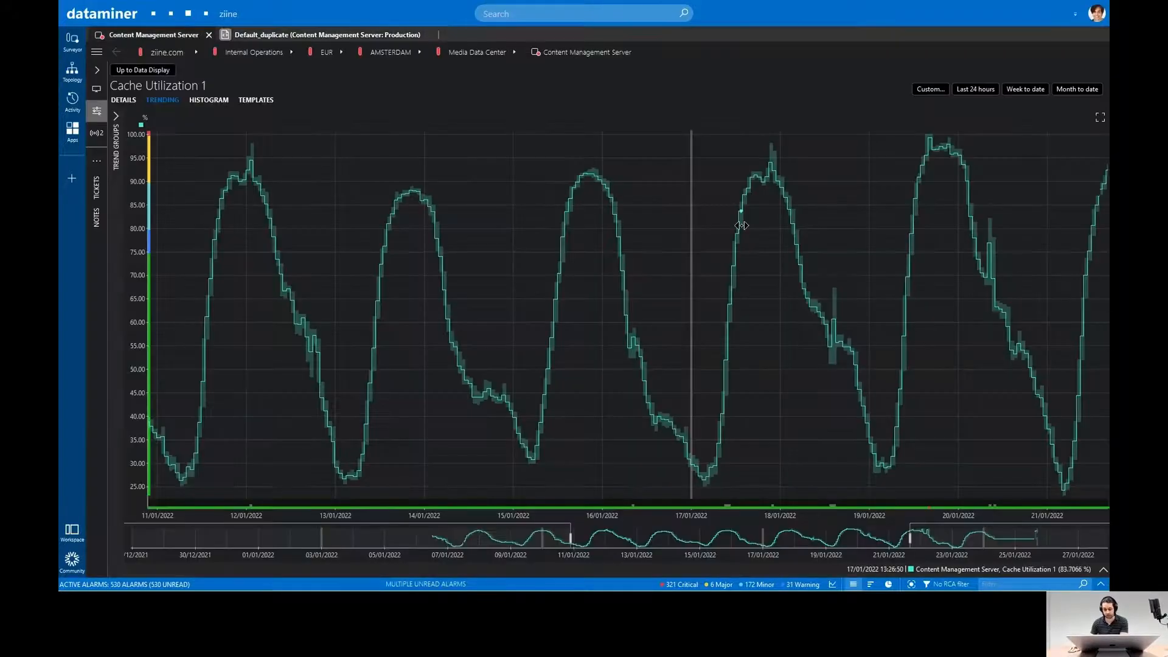
{"action": "left_click_drag", "start_coordinate": [654, 231], "coordinate": [456, 242]}
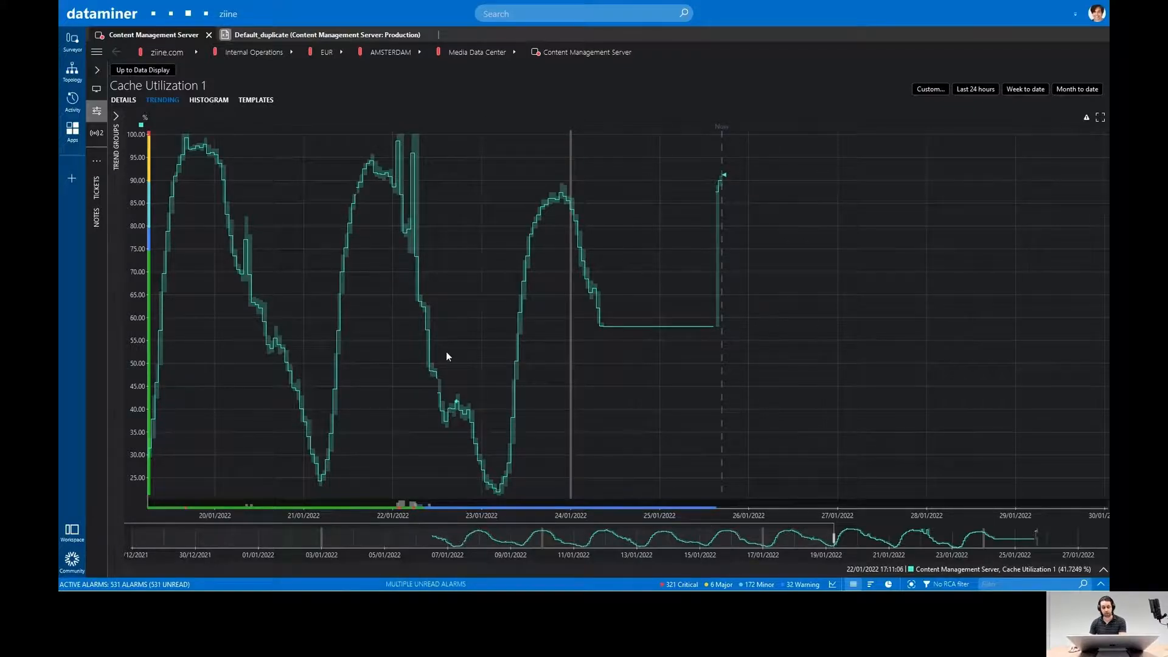
{"action": "left_click_drag", "start_coordinate": [448, 359], "coordinate": [898, 369]}
{"action": "left_click_drag", "start_coordinate": [409, 322], "coordinate": [551, 339]}
{"action": "left_click_drag", "start_coordinate": [432, 316], "coordinate": [604, 327]}
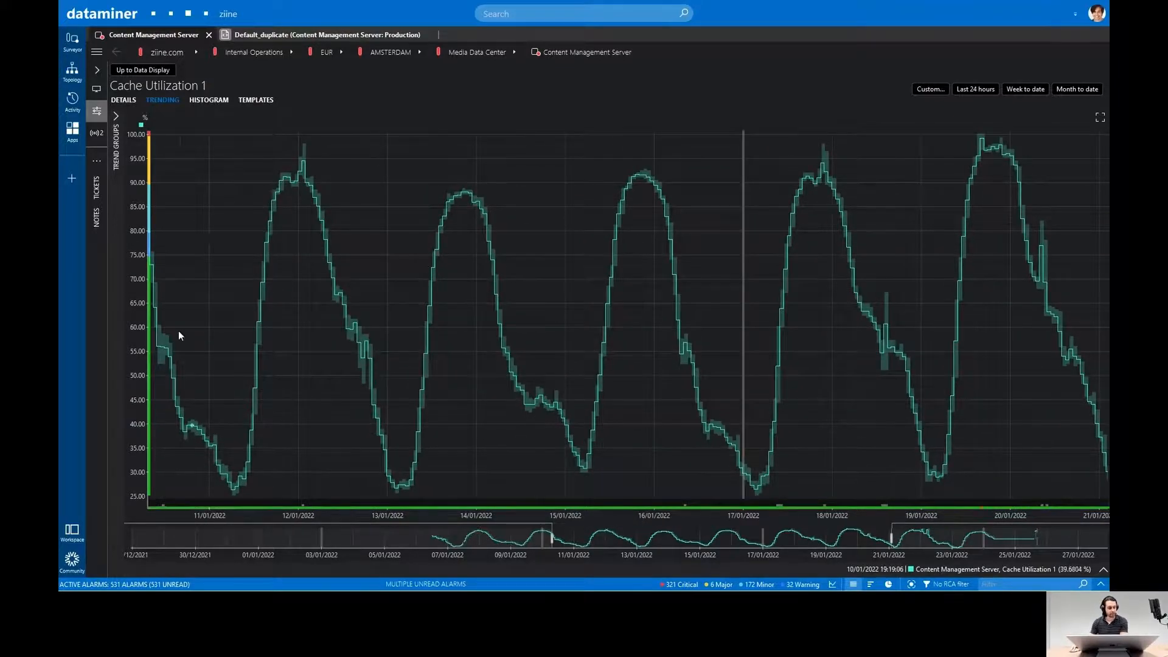